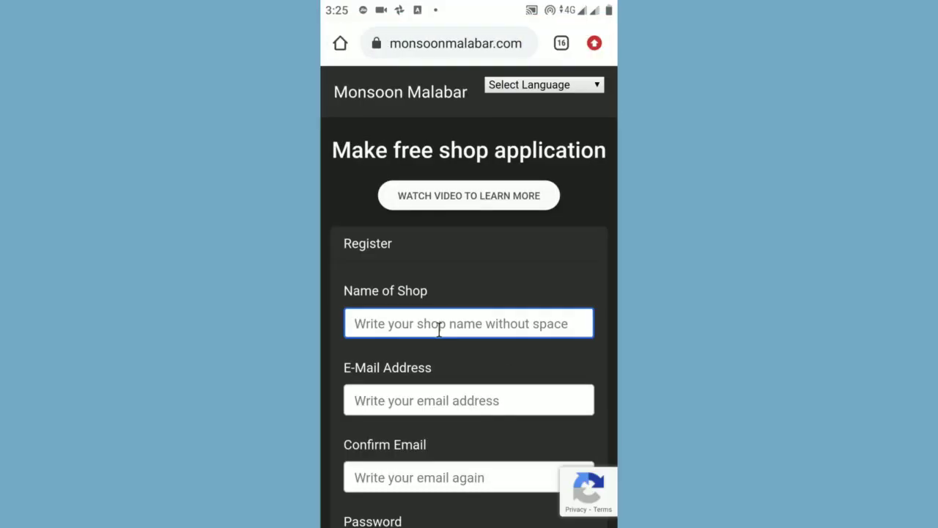
Step: Register sonyshop with the owner's e-mail, confirmed e-mail and an account password
key("Tab")
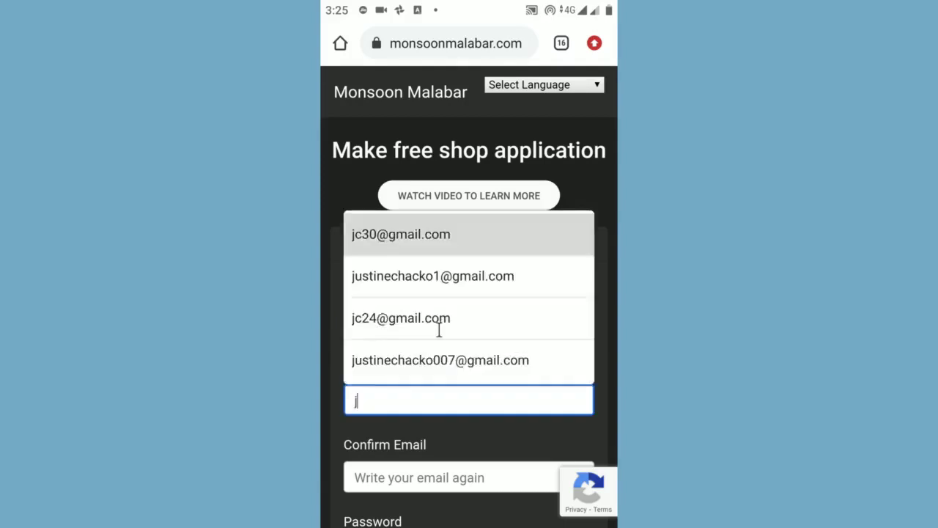
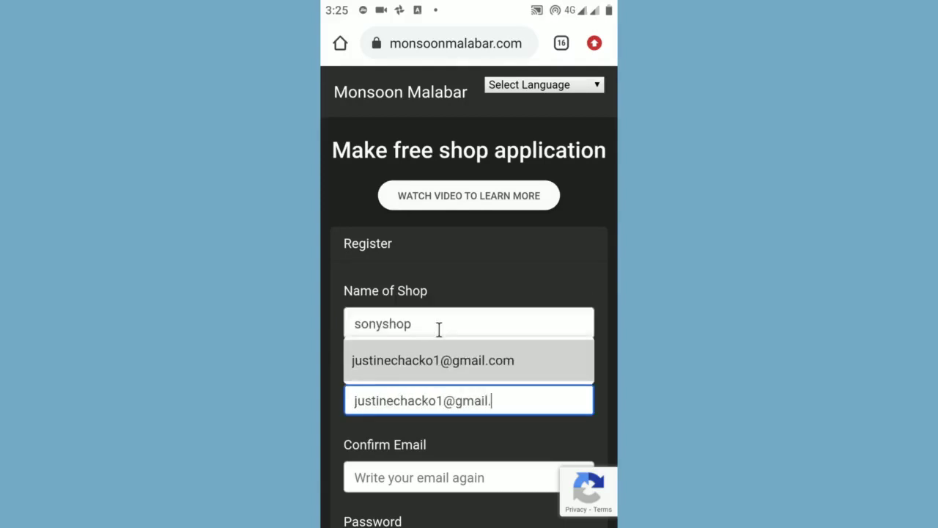
key("Tab")
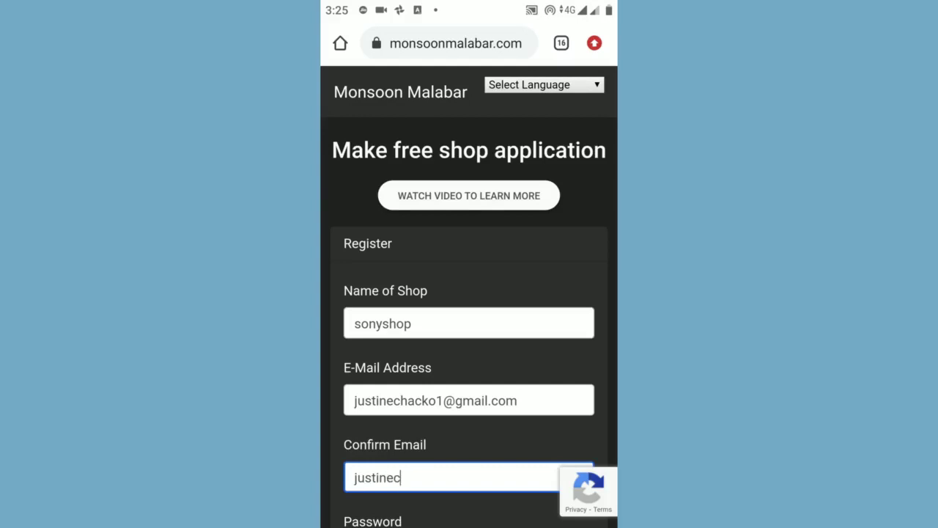
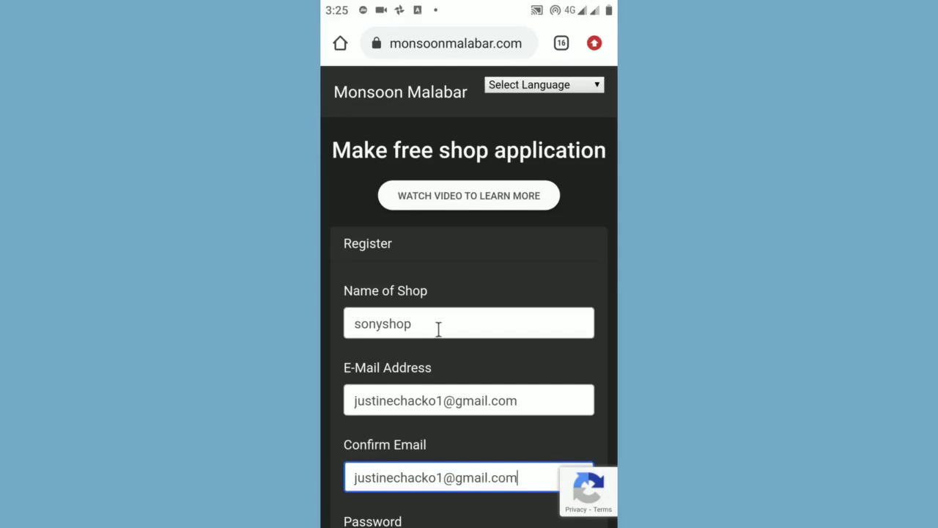
scroll(439, 329, "down", 3)
left_click(410, 444)
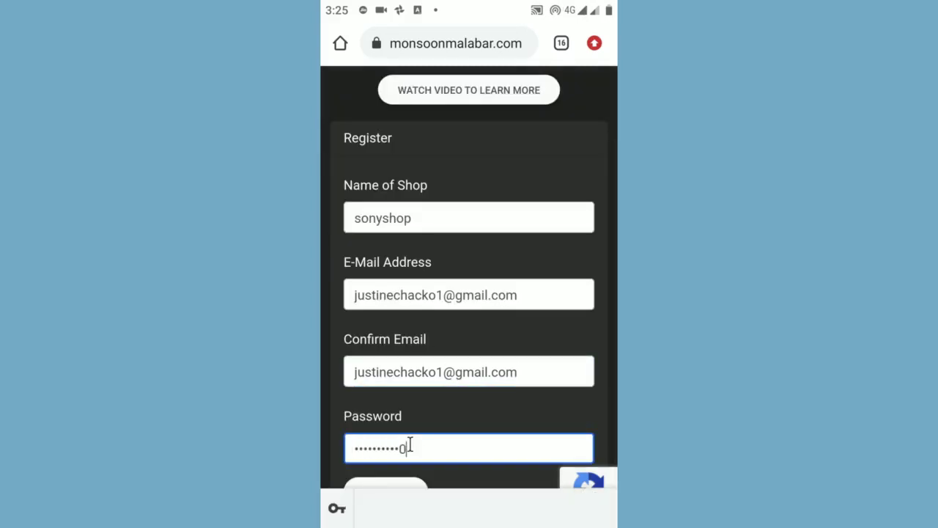
scroll(410, 444, "down", 1)
left_click(379, 457)
left_click(381, 481)
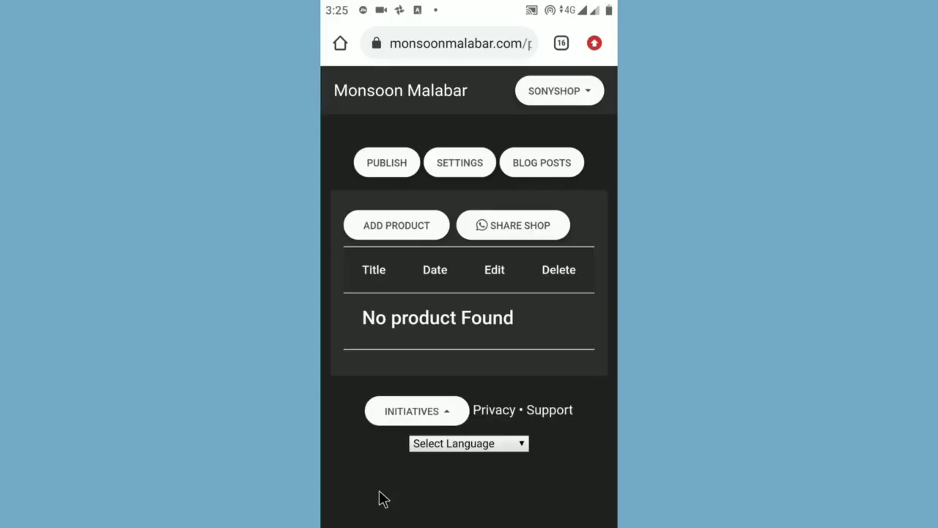
Step: Create a new product named Onion, priced 400, with its pack quantity edited and unit kg
left_click(395, 227)
left_click(395, 225)
type("Onion")
left_click(398, 298)
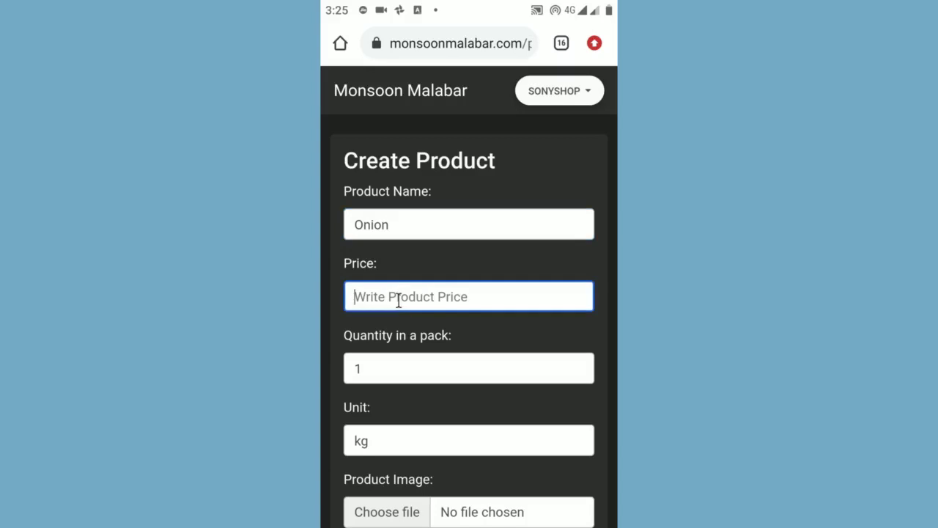
type("400")
left_click(379, 368)
type("0")
left_click(372, 433)
left_click(383, 39)
Step: Give Onion the onion photo and a description about its place in Indian food, then submit it
scroll(410, 297, "down", 2)
left_click(387, 406)
left_click(454, 217)
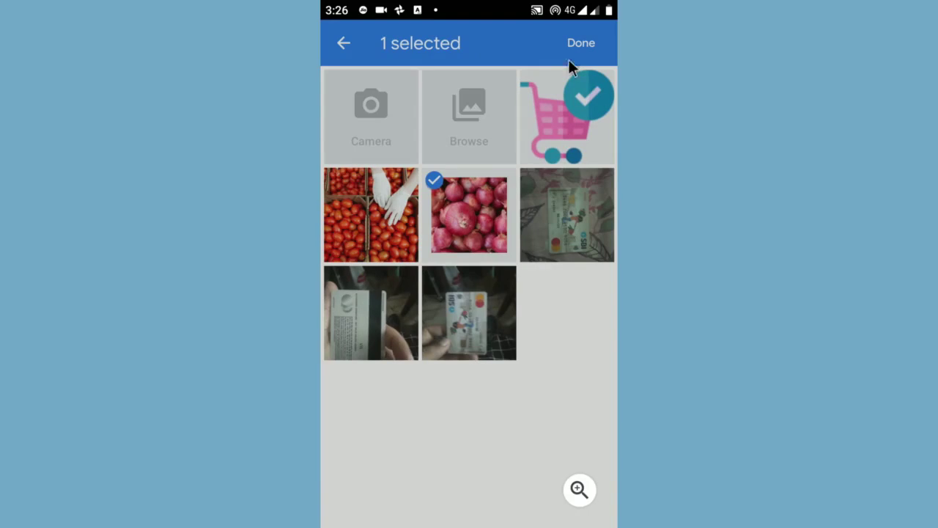
left_click(579, 45)
scroll(492, 289, "down", 3)
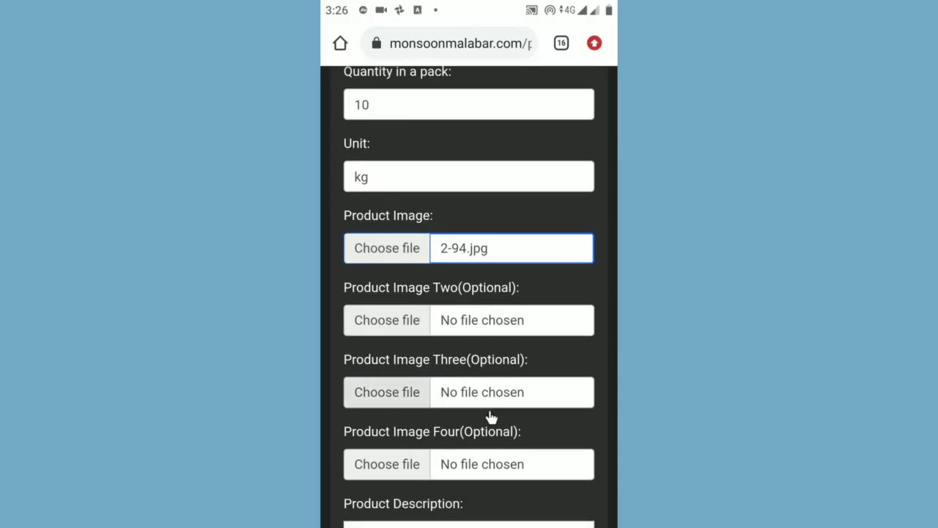
scroll(482, 386, "down", 6)
left_click(358, 233)
type("Onion is a vegetable which is almost like a staple in Indian food. This is also known to be one of the essential ingredients of raw salads. They come in different colours like white, red or yellow and are quite in demand in")
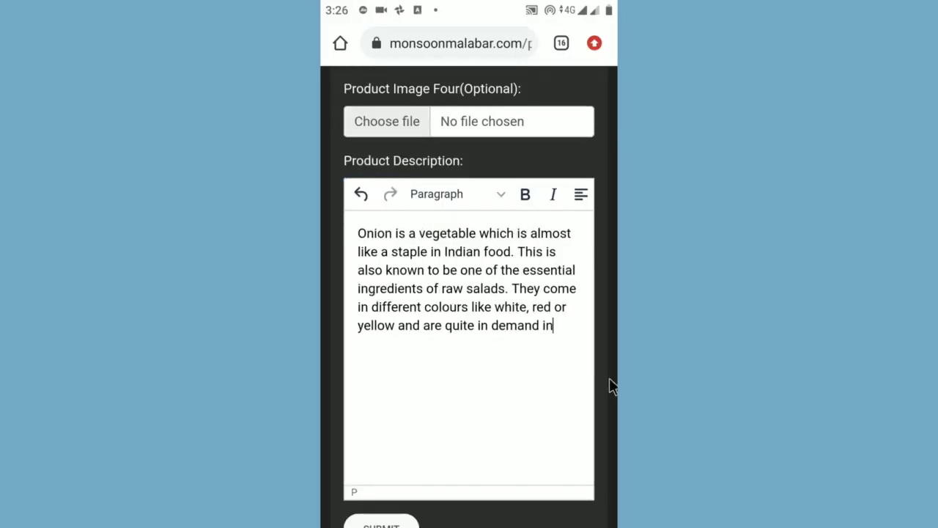
type(" cold salads and hot soups. You can dice, slice or cut it in rings and put it in burgers and sandwiches. Onions emit a sharp flavour and fragrance once they are fried; it is due to the sulphur compound in the vegetable.")
scroll(469, 293, "down", 2)
left_click(386, 425)
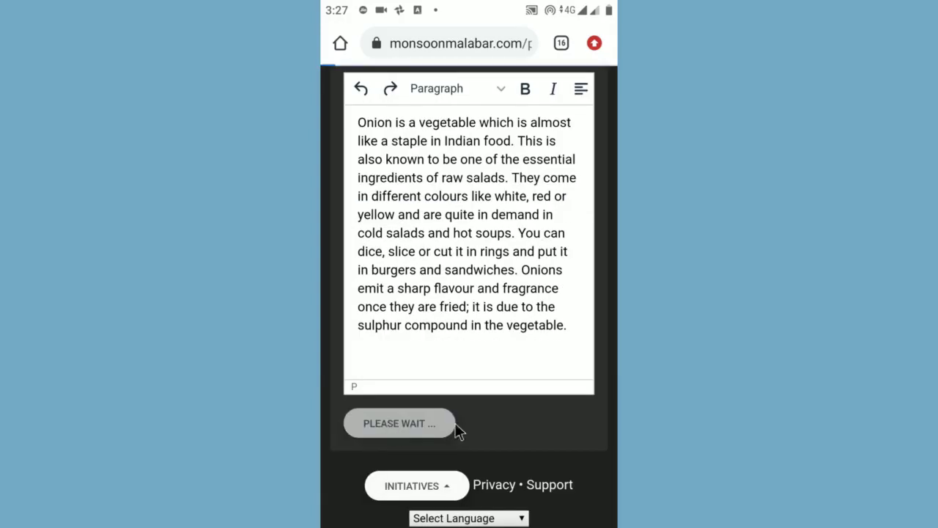
Step: Start a second product named Tomato, priced 700, with its pack quantity edited
left_click(398, 310)
left_click(414, 226)
type("Tomato")
left_click(379, 293)
type("700")
left_click(366, 368)
type("0")
Step: Attach the tomato photo to Tomato and submit the product
left_click(366, 439)
left_click(386, 512)
left_click(371, 213)
left_click(579, 42)
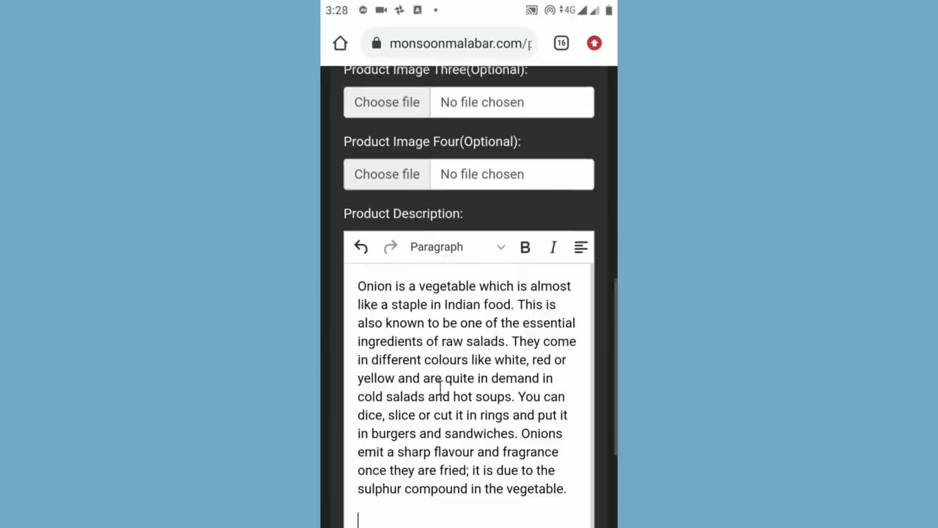
scroll(469, 256, "down", 3)
left_click(391, 403)
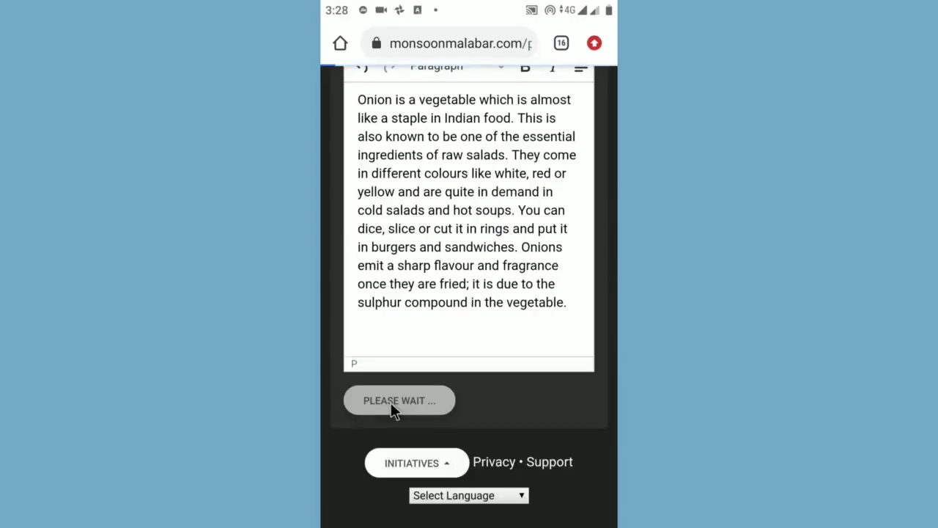
scroll(494, 455, "right", 3)
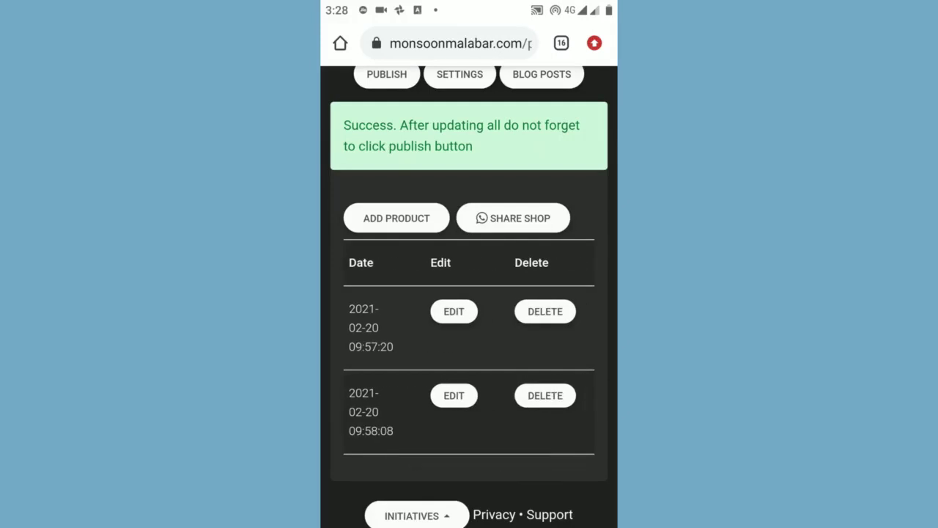
Step: In shop settings, enter the title Sony Shop, the shop e-mail and a WhatsApp number
scroll(469, 293, "up", 2)
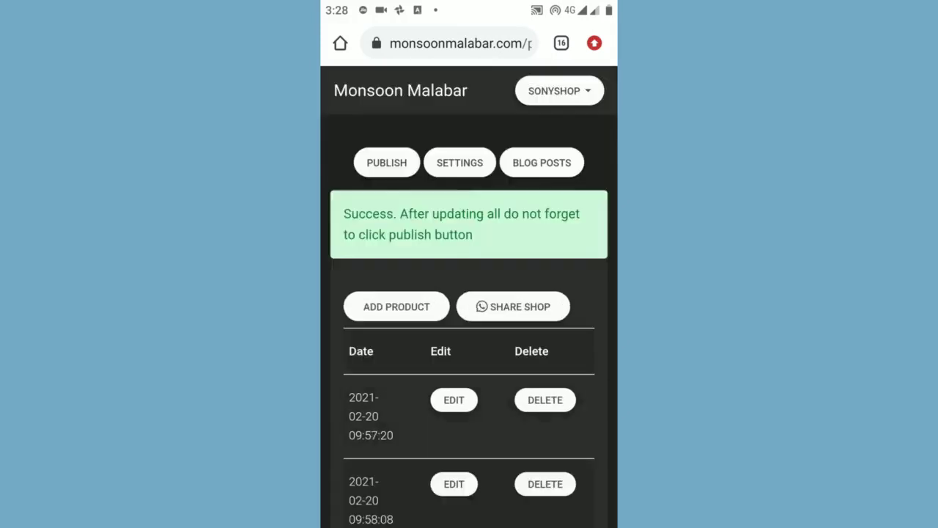
left_click(460, 165)
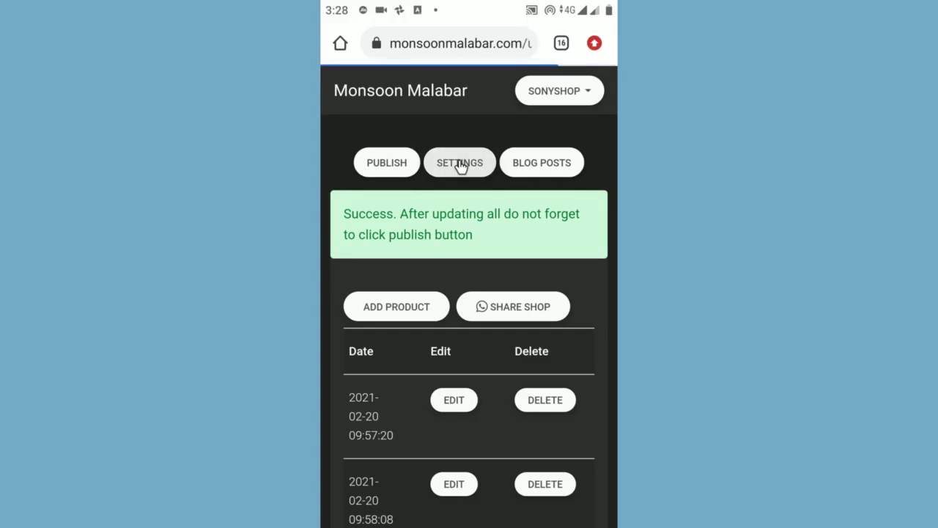
left_click(389, 281)
type("Sony Shop")
left_click(412, 352)
left_click(401, 424)
Step: Set the shopping cart image as shop logo and the country to India
scroll(444, 413, "down", 3)
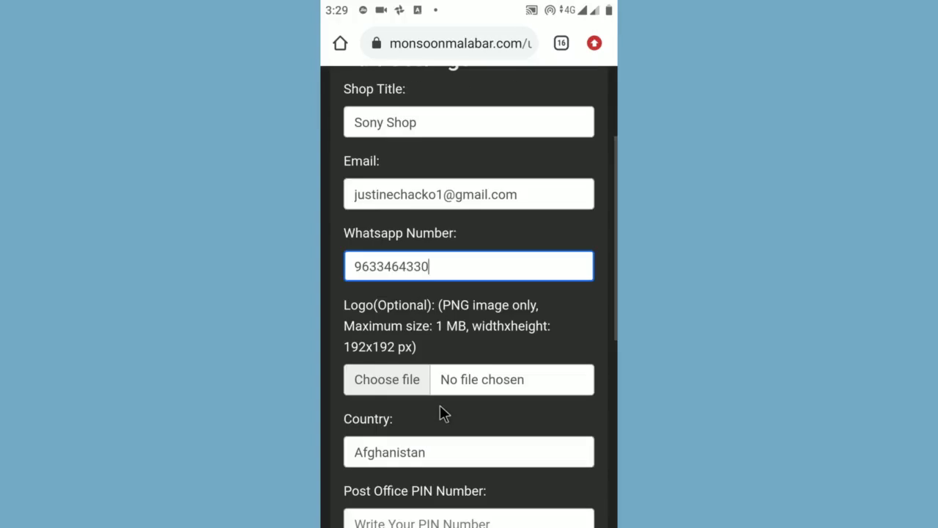
left_click(405, 389)
left_click(531, 147)
left_click(579, 43)
scroll(502, 310, "down", 2)
left_click(442, 352)
left_click_drag(442, 354, 438, 181)
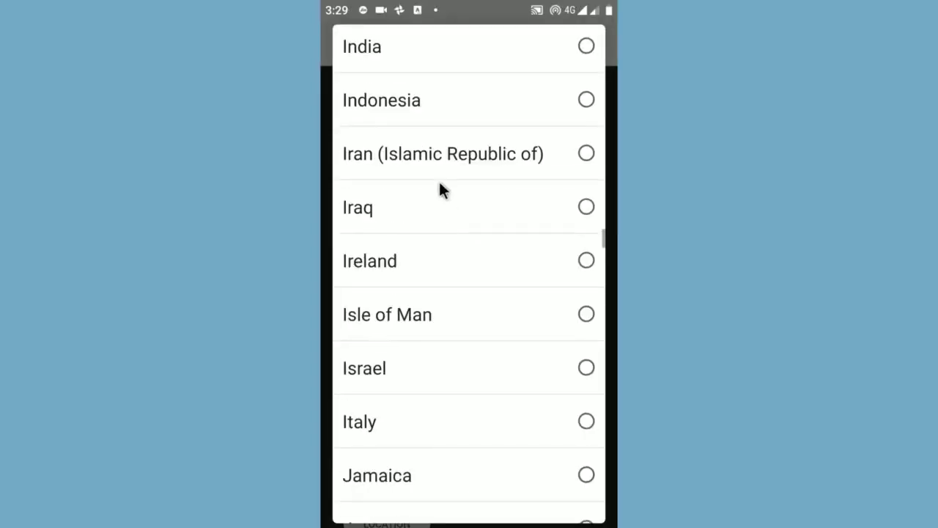
left_click(553, 45)
Step: Enter a PIN code, capture the device location, and save the settings
scroll(435, 369, "down", 1)
left_click(436, 367)
type("111000")
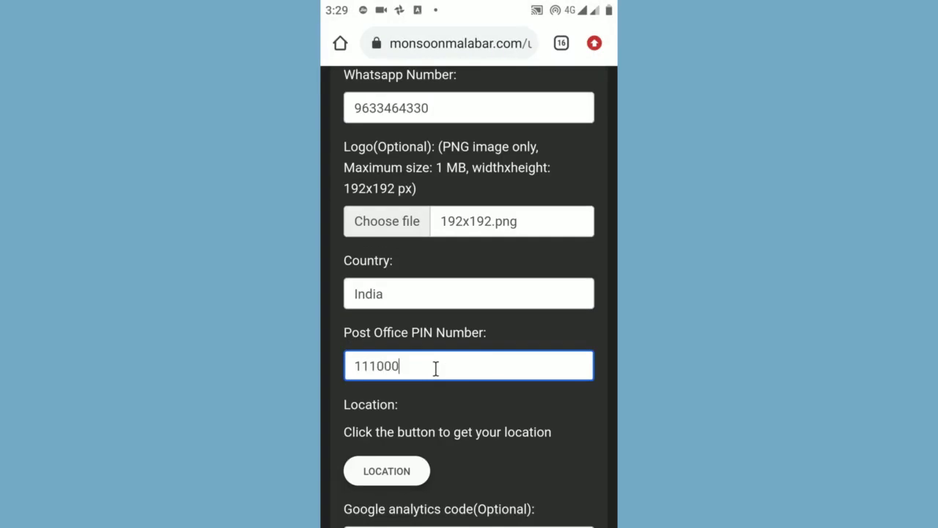
left_click(396, 471)
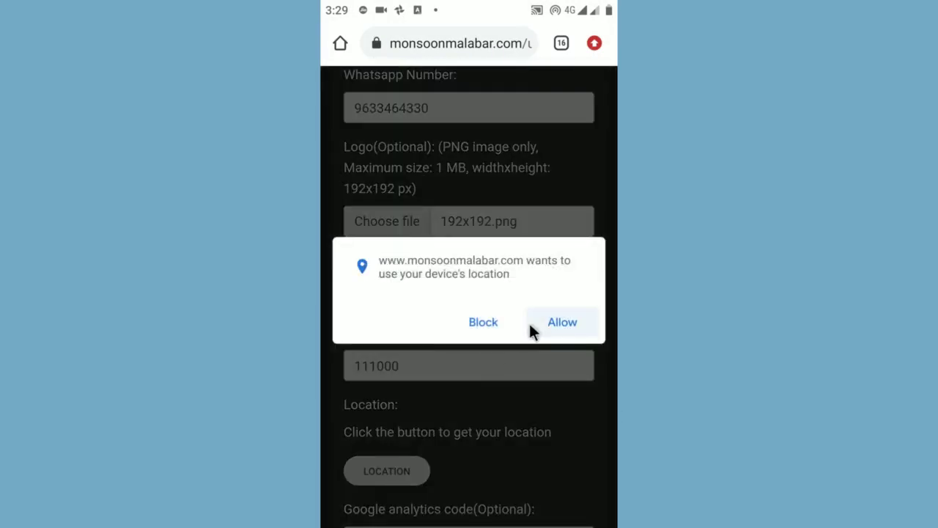
left_click(543, 336)
scroll(537, 390, "down", 3)
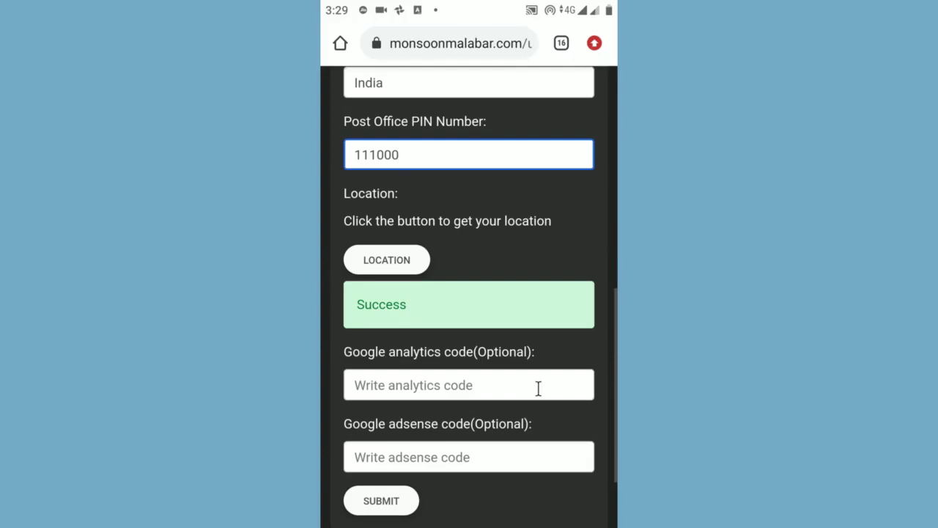
scroll(475, 391, "down", 1)
left_click(421, 338)
left_click(396, 401)
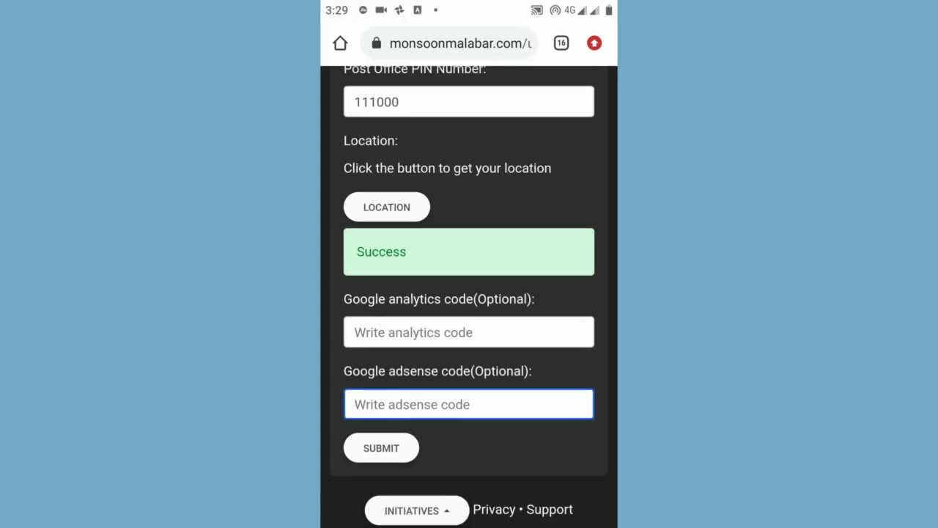
left_click(381, 448)
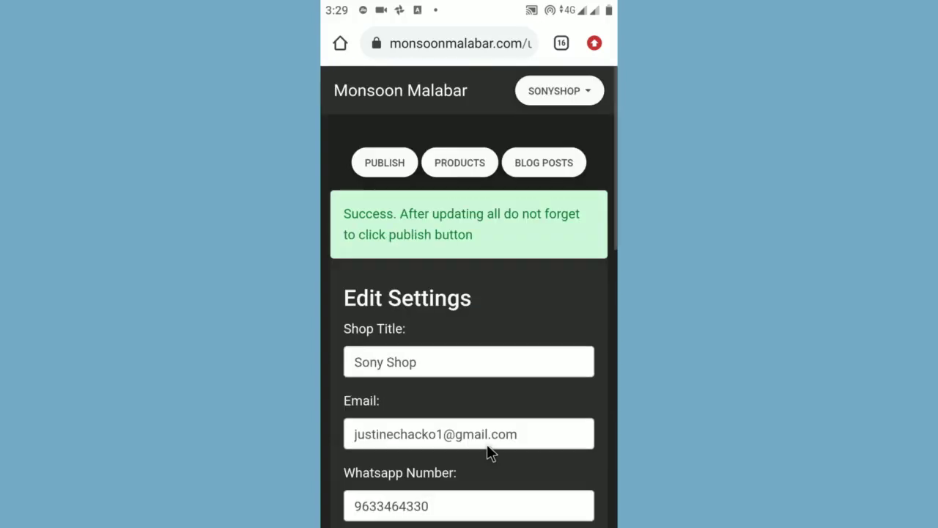
Step: Add a blog post titled 'Blog post one' with content 'This is blog post one contents'
left_click(546, 169)
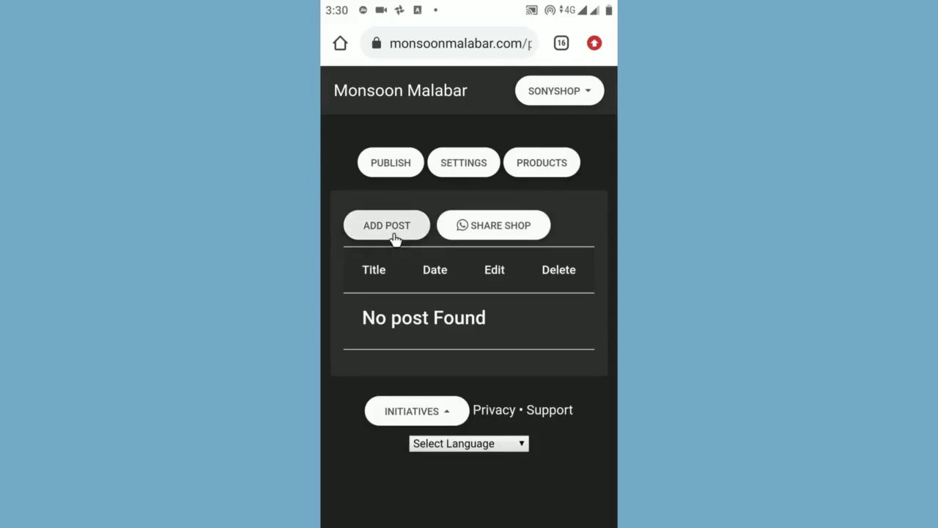
left_click(384, 227)
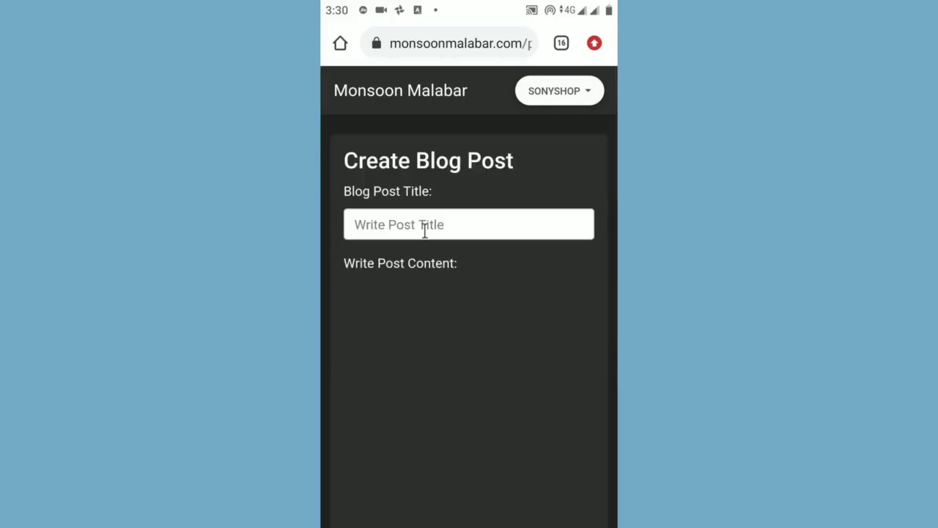
left_click(426, 225)
type("Blog post one")
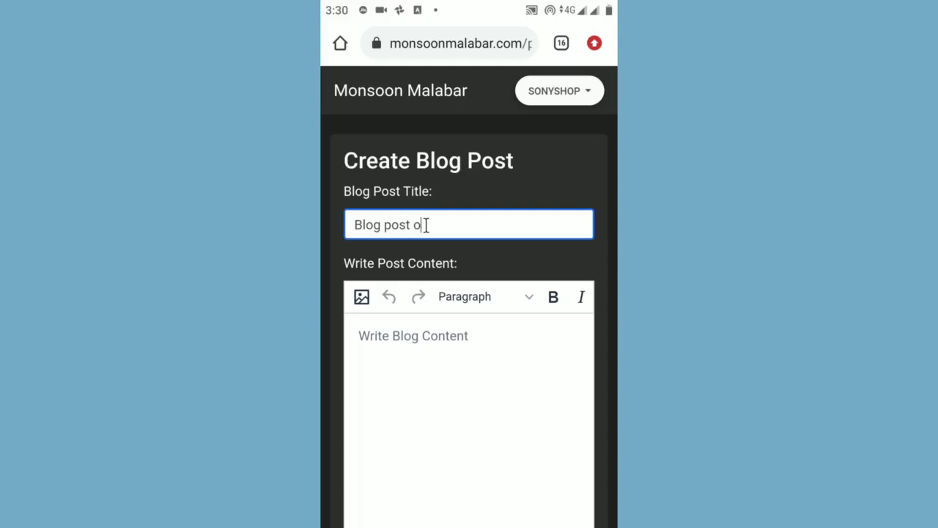
left_click(401, 351)
type("This is blog post one contents")
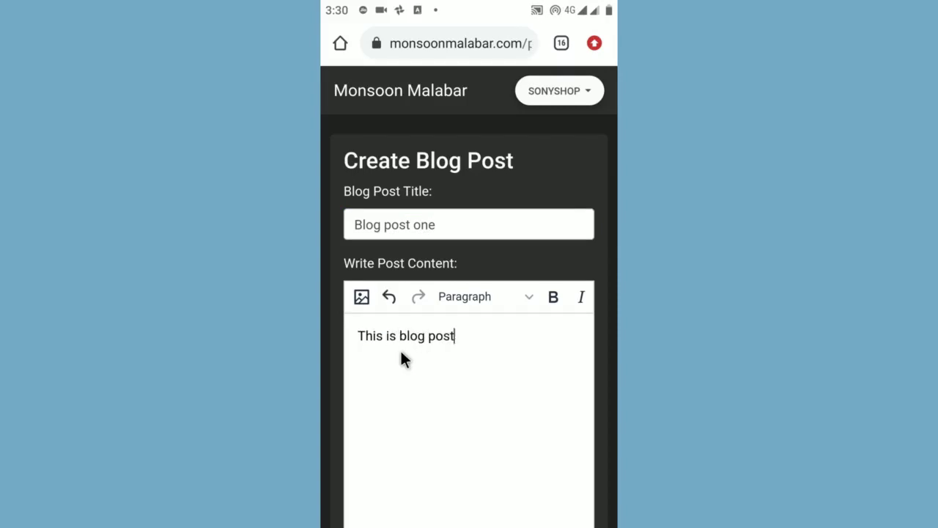
scroll(407, 353, "down", 5)
left_click(386, 431)
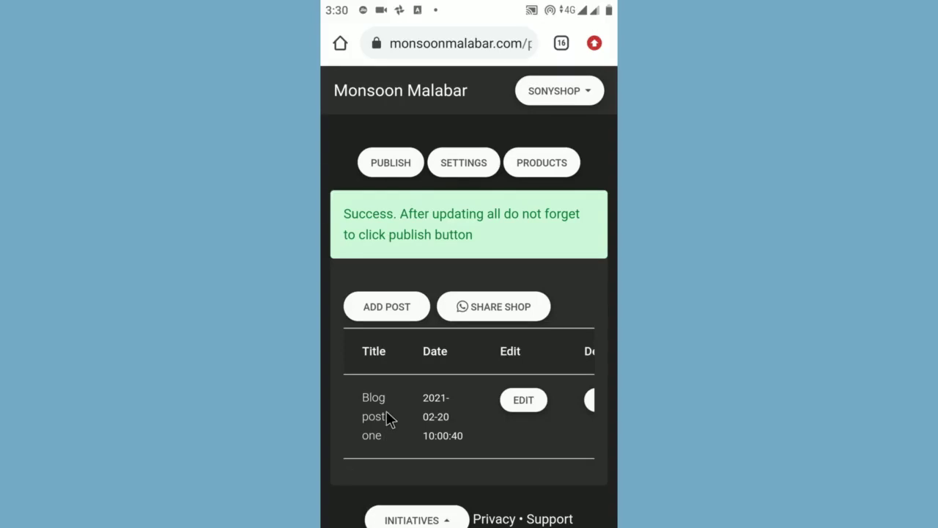
Step: Publish the shop, send its link to a WhatsApp contact, and open the link
left_click(392, 164)
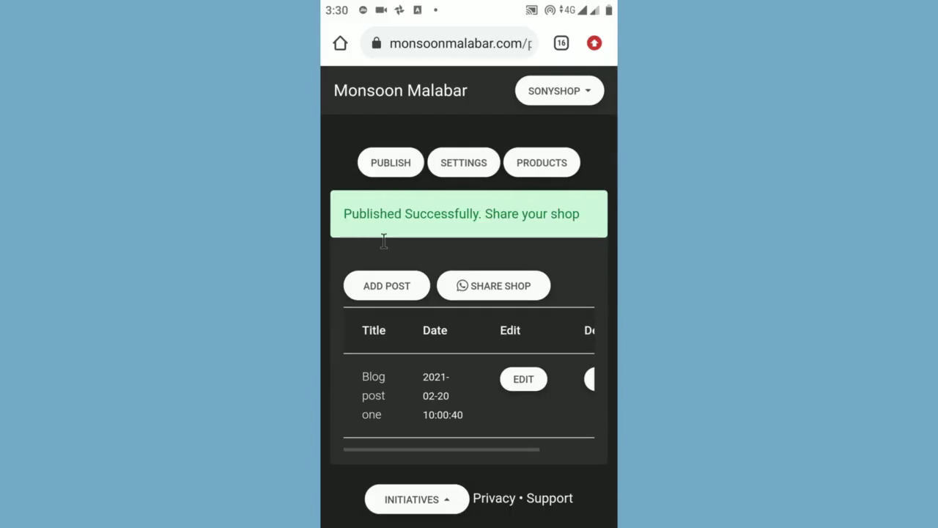
left_click(499, 294)
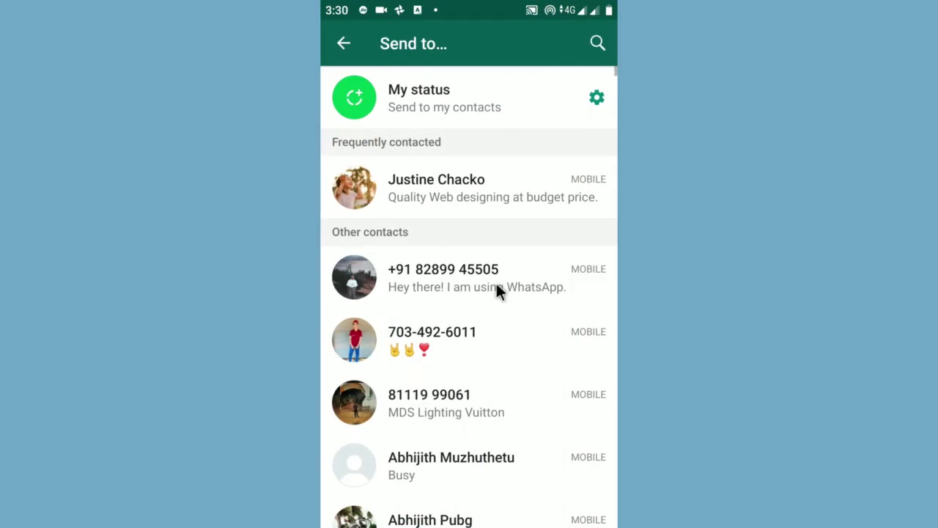
left_click(474, 205)
left_click(573, 487)
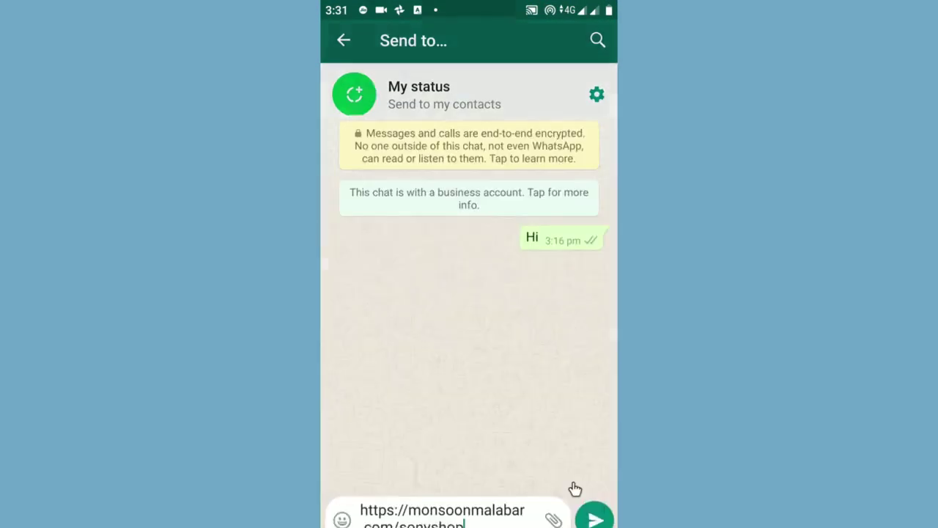
left_click(594, 504)
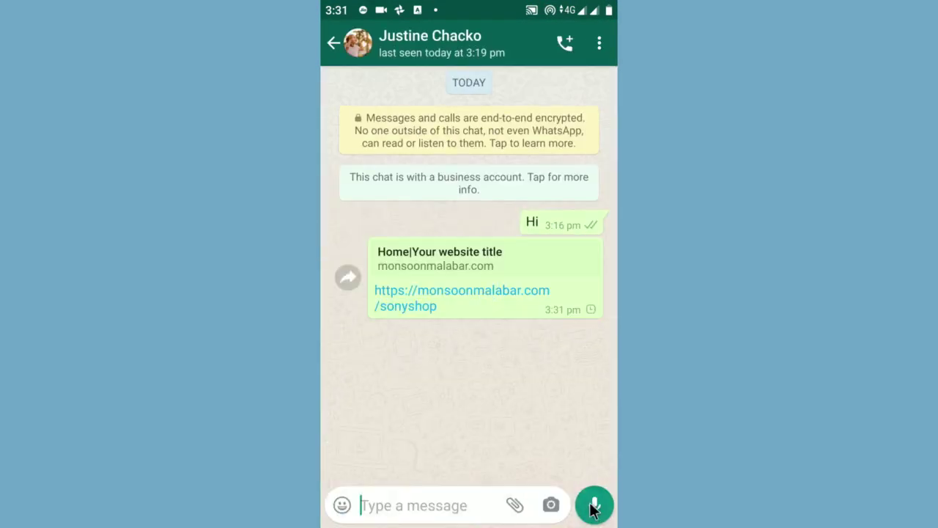
left_click(483, 292)
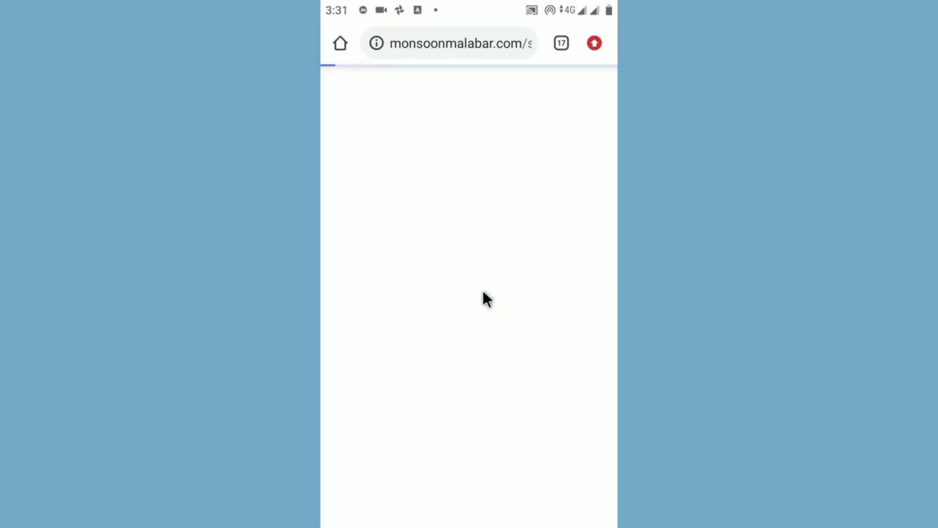
Step: Install Sony Shop to the home screen and launch it from its shortcut
scroll(510, 233, "down", 5)
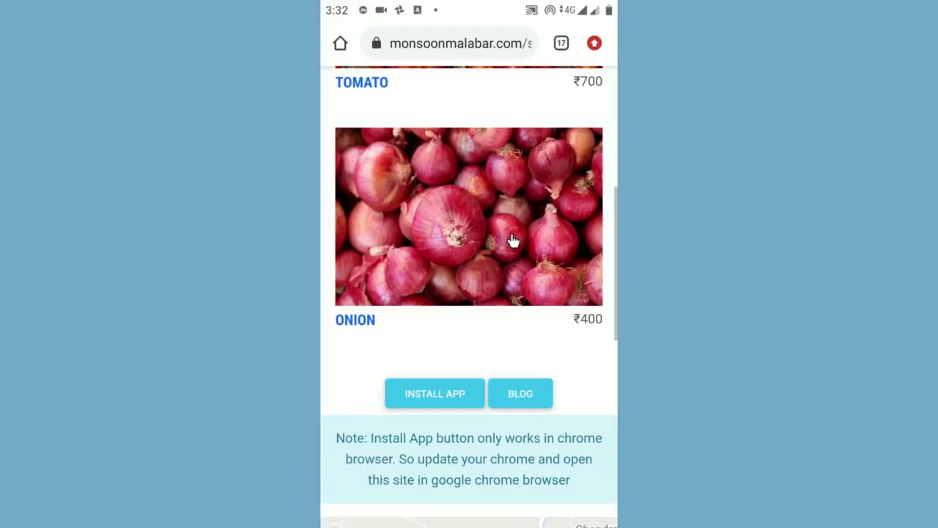
left_click(442, 408)
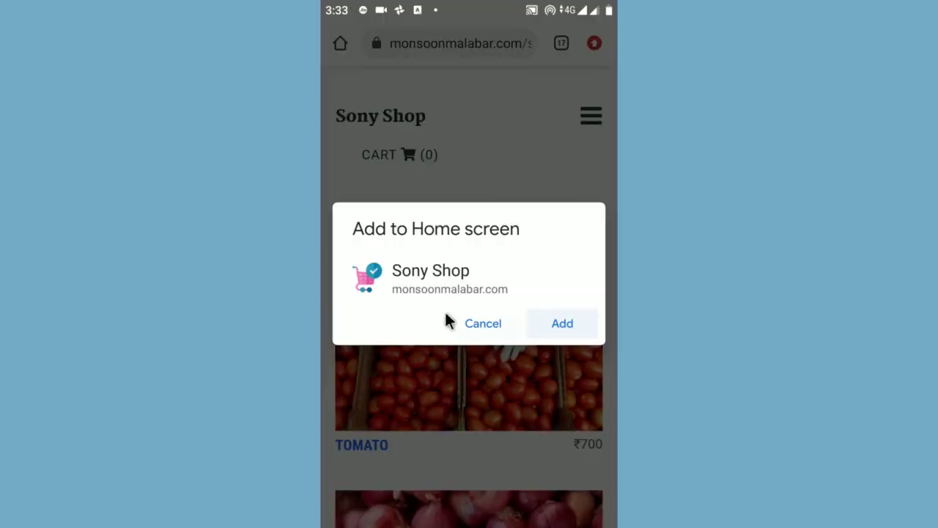
left_click(551, 330)
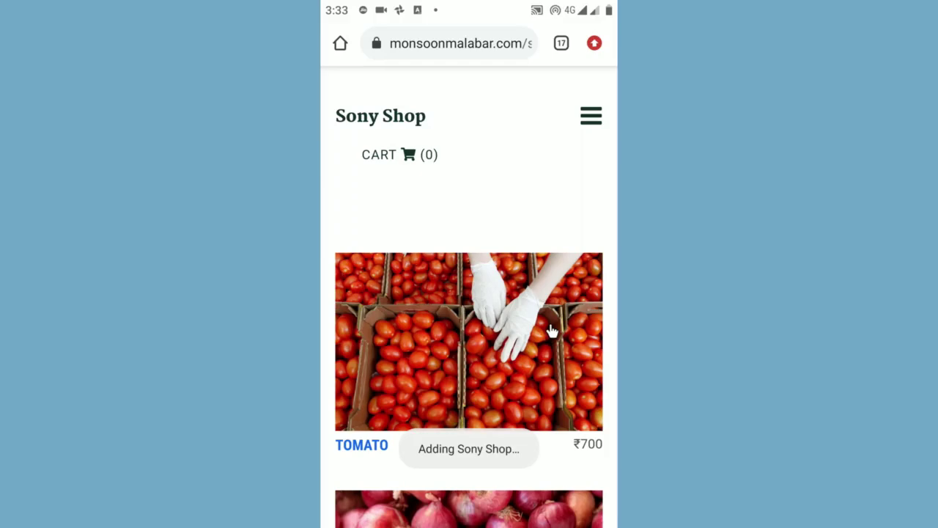
middle_click(529, 381)
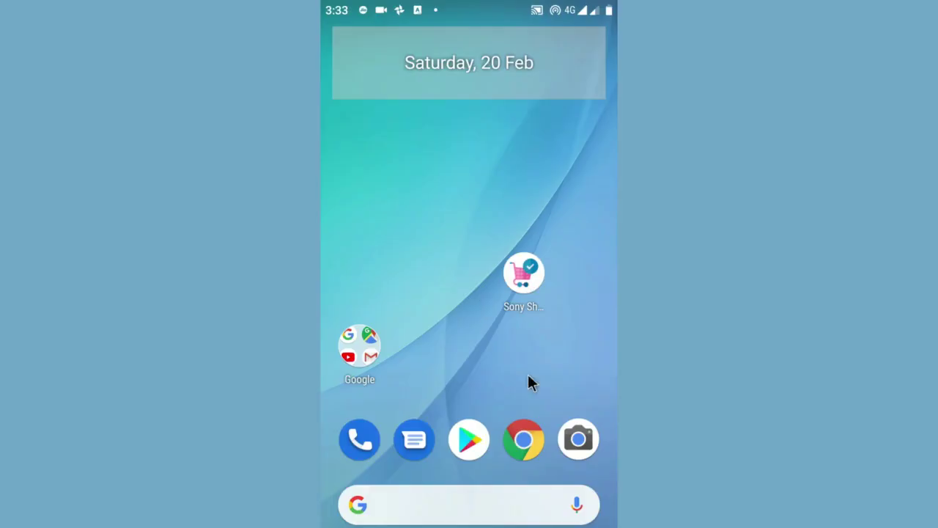
left_click(524, 283)
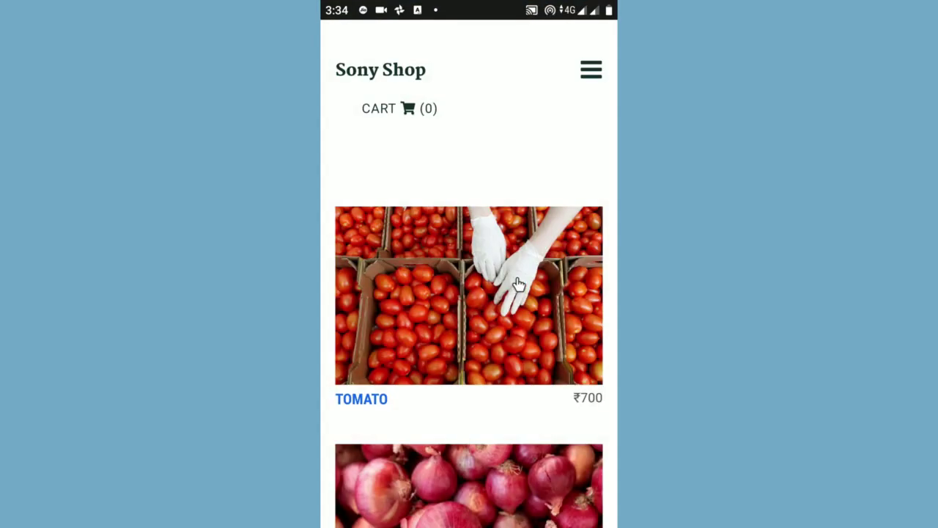
Step: Add 2 packs of Onion to the cart from its product page
scroll(511, 295, "down", 5)
scroll(509, 286, "up", 2)
left_click(489, 341)
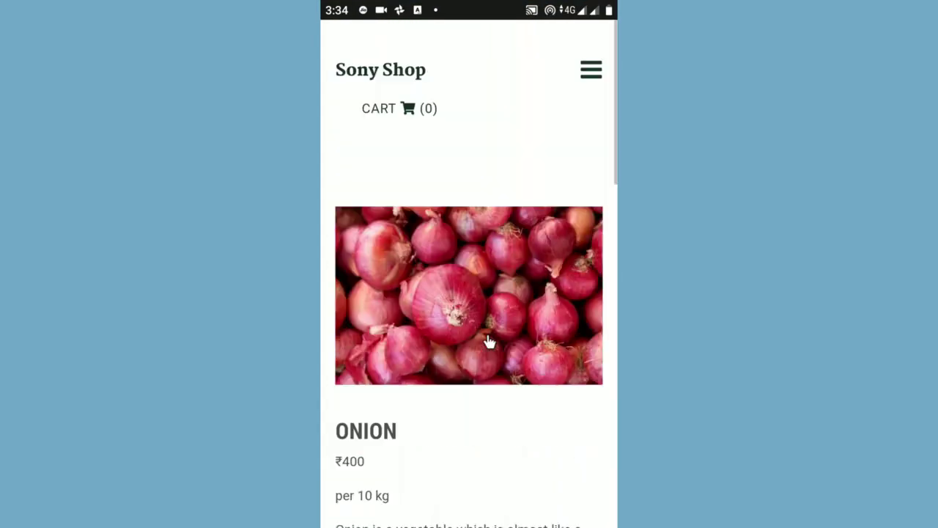
scroll(492, 322, "down", 5)
scroll(491, 320, "down", 3)
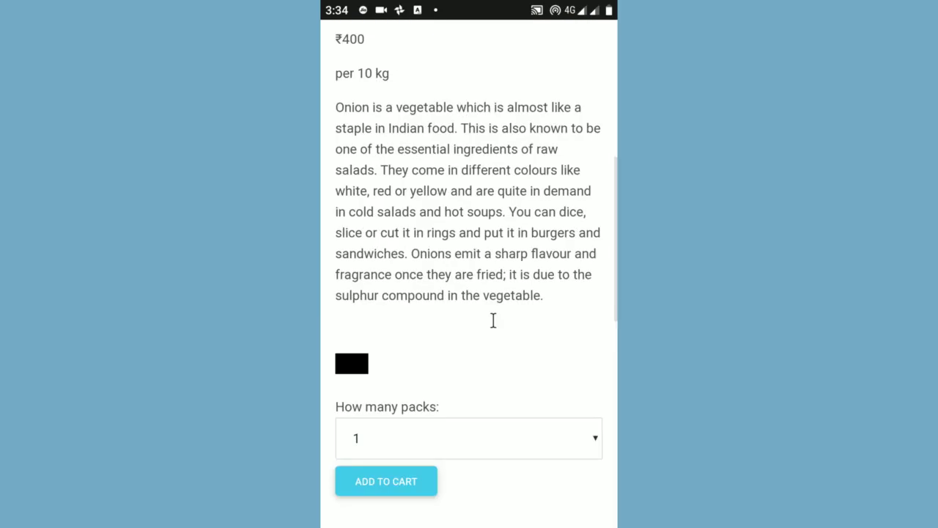
left_click(464, 335)
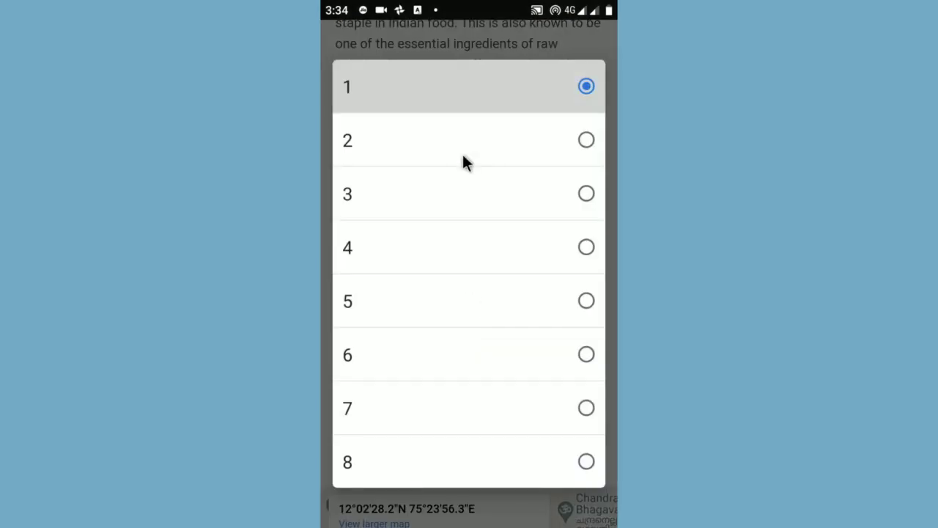
left_click(464, 154)
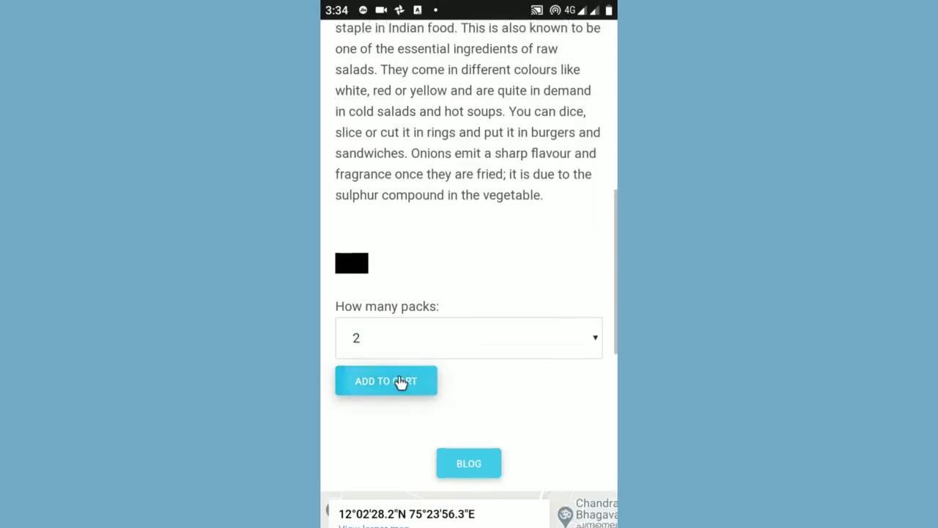
left_click(401, 382)
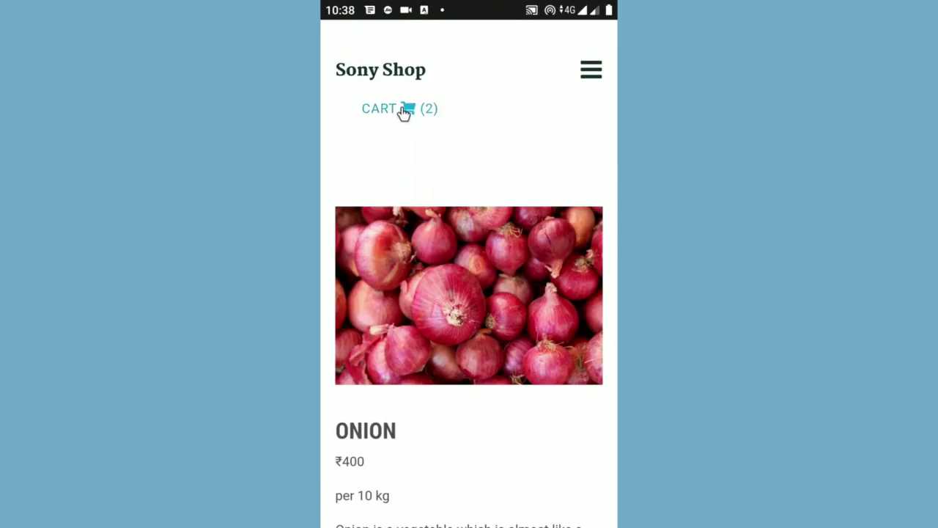
Step: In the cart, try quantity 3 then back to 2, and book through WhatsApp
left_click(404, 111)
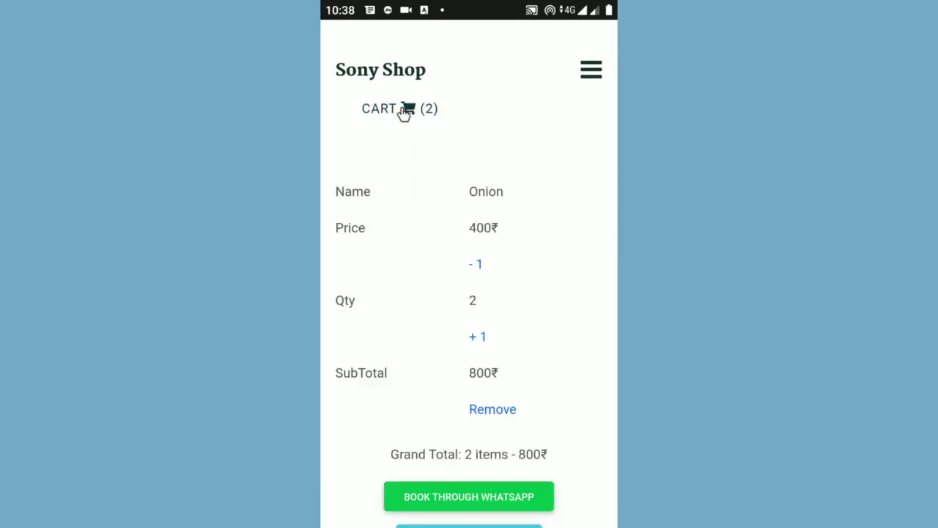
scroll(418, 184, "down", 1)
left_click(476, 286)
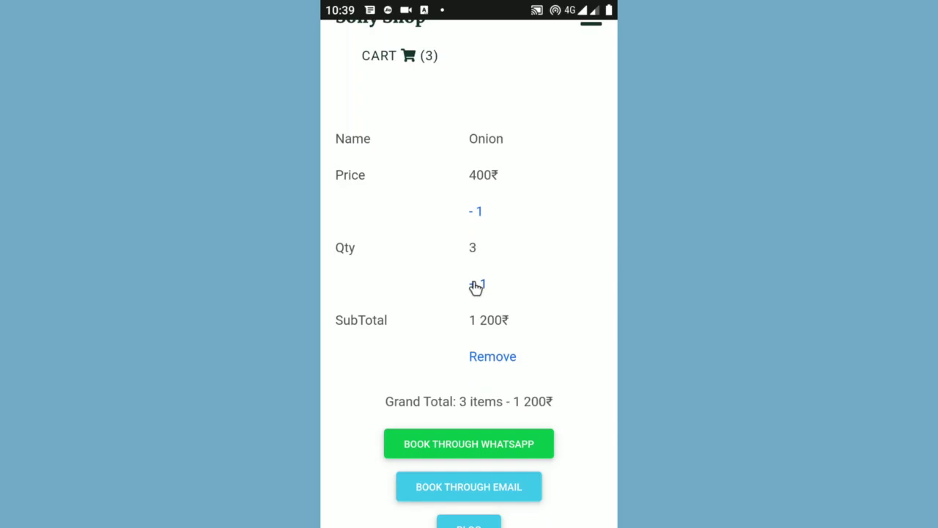
left_click(476, 212)
scroll(485, 264, "down", 2)
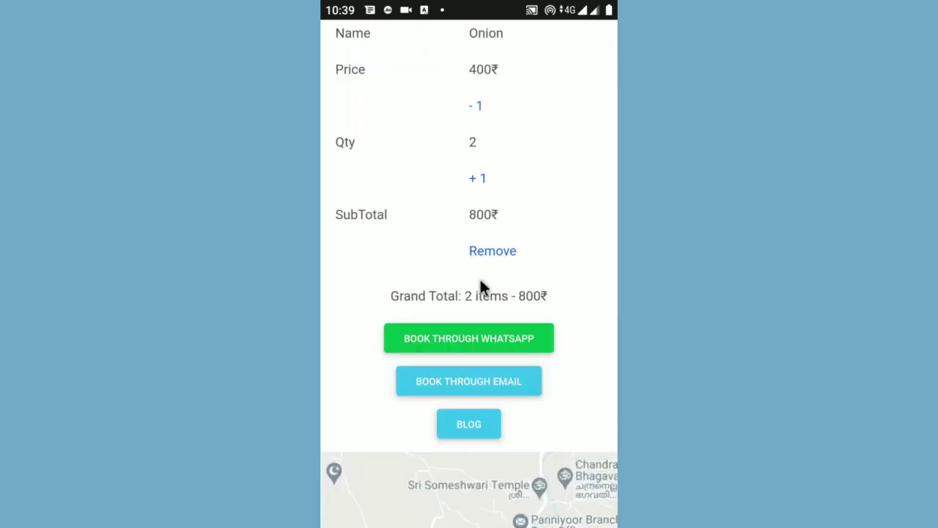
left_click(479, 337)
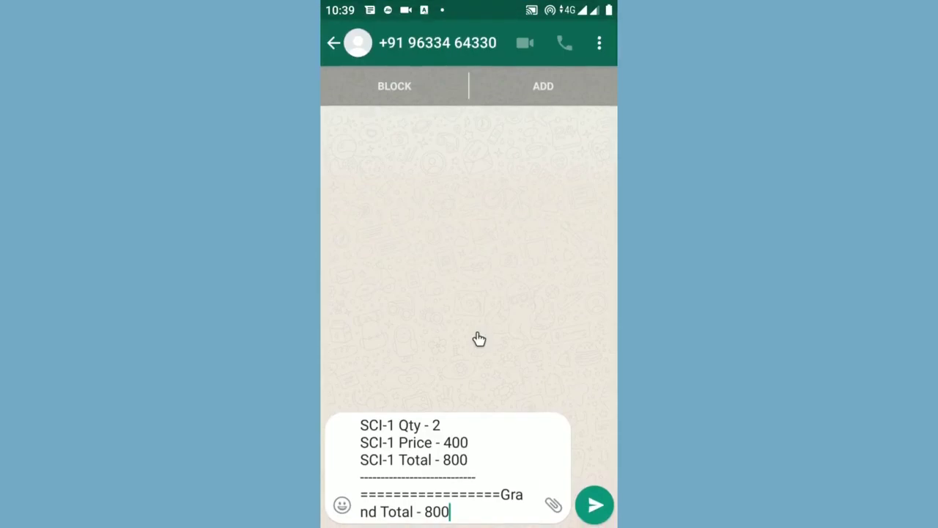
Step: Send the 800 Onion order on WhatsApp, email the same order, and return home
left_click(593, 504)
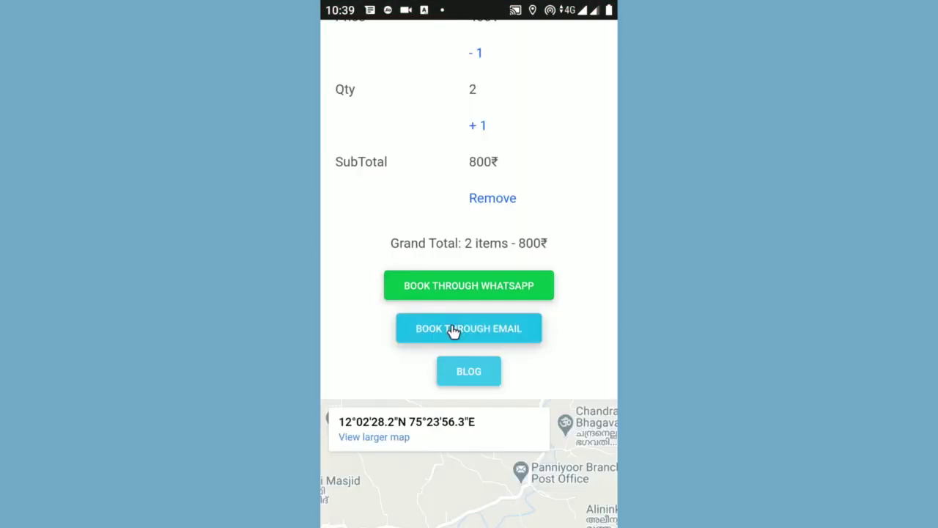
left_click(453, 331)
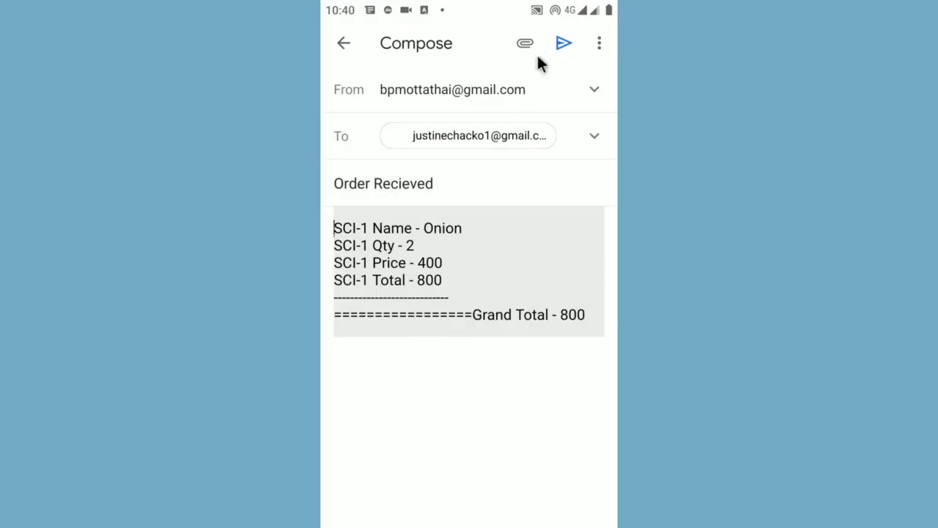
left_click(560, 45)
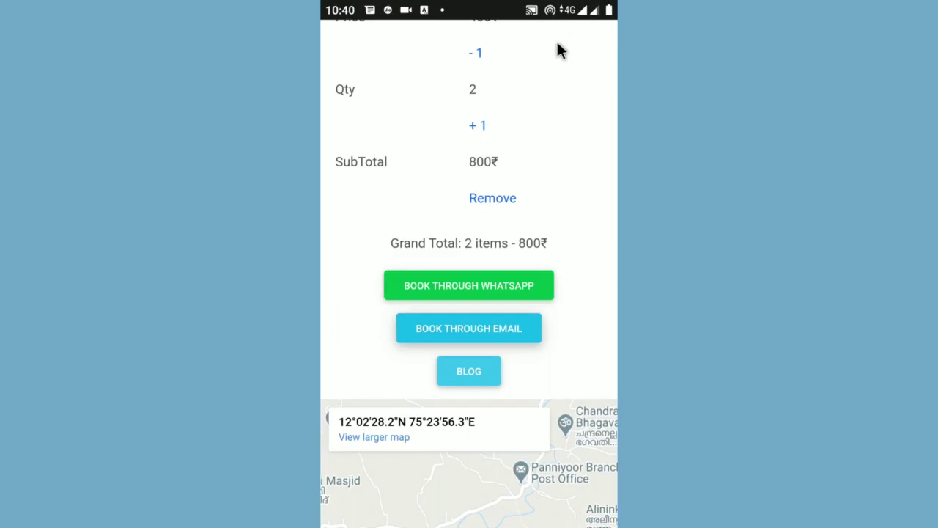
left_click_drag(546, 73, 542, 188)
middle_click(542, 188)
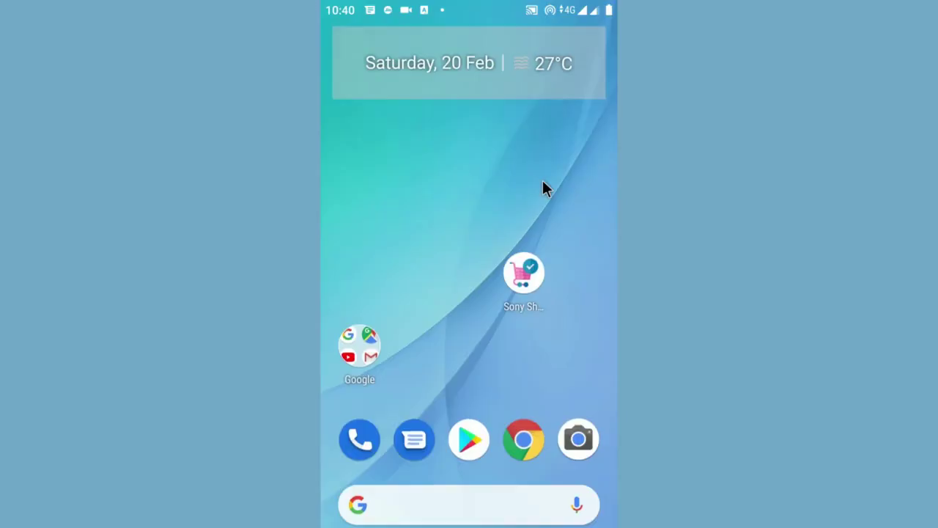